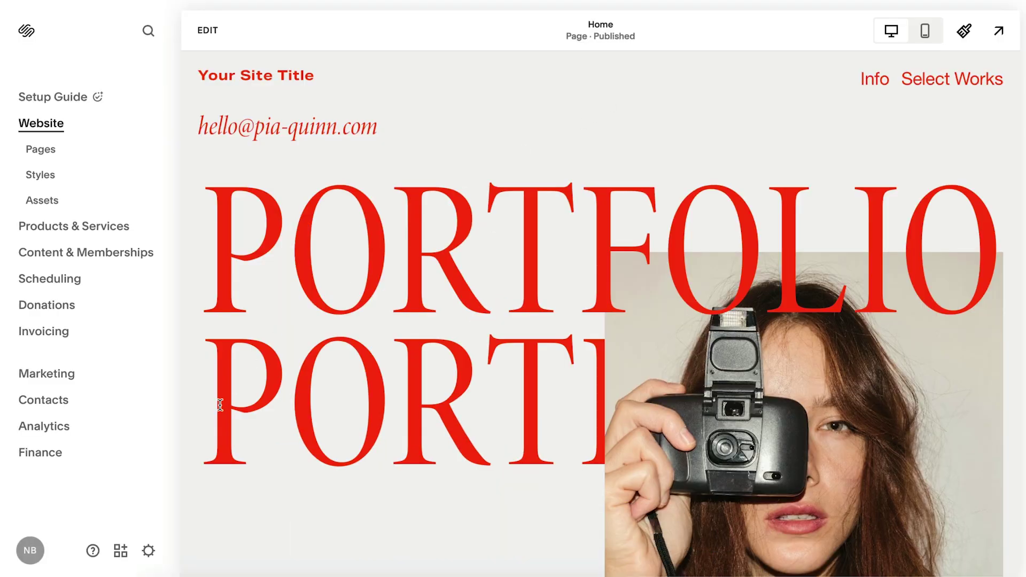
Open the site Settings from the gear icon in the left sidebar.
{"action": "left_click", "coordinate": [147, 551]}
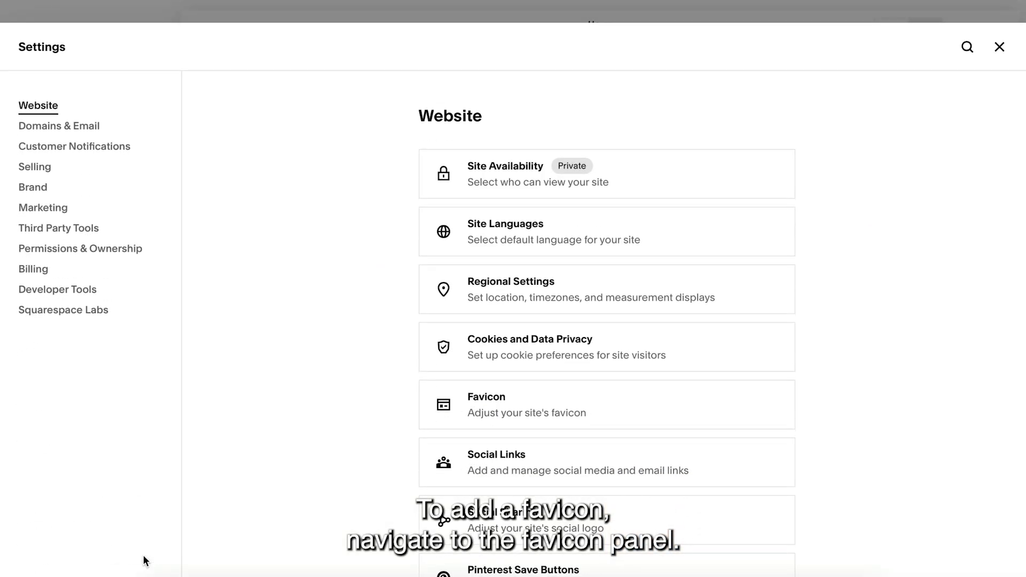
Upload favicon.png from Downloads as the default favicon on the Favicon page.
{"action": "left_click", "coordinate": [560, 404]}
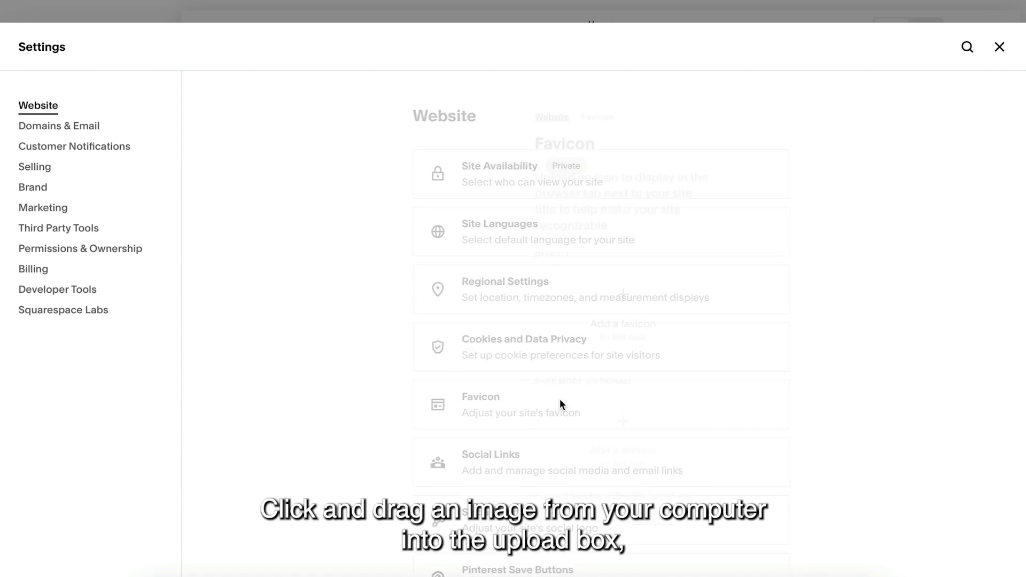
{"action": "left_click_drag", "start_coordinate": [304, 441], "coordinate": [622, 290]}
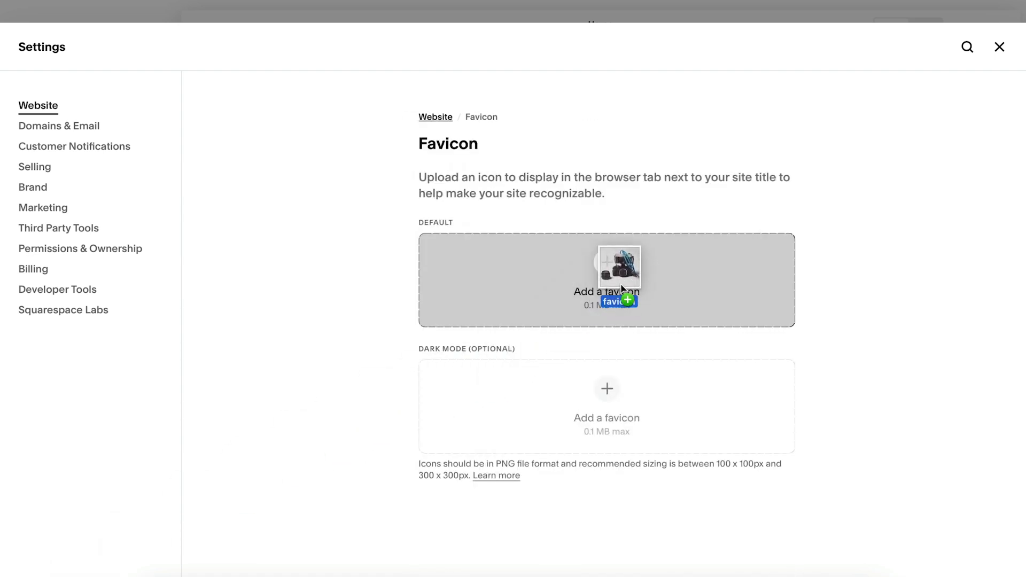
{"action": "left_click", "coordinate": [594, 268]}
{"action": "left_click", "coordinate": [526, 295]}
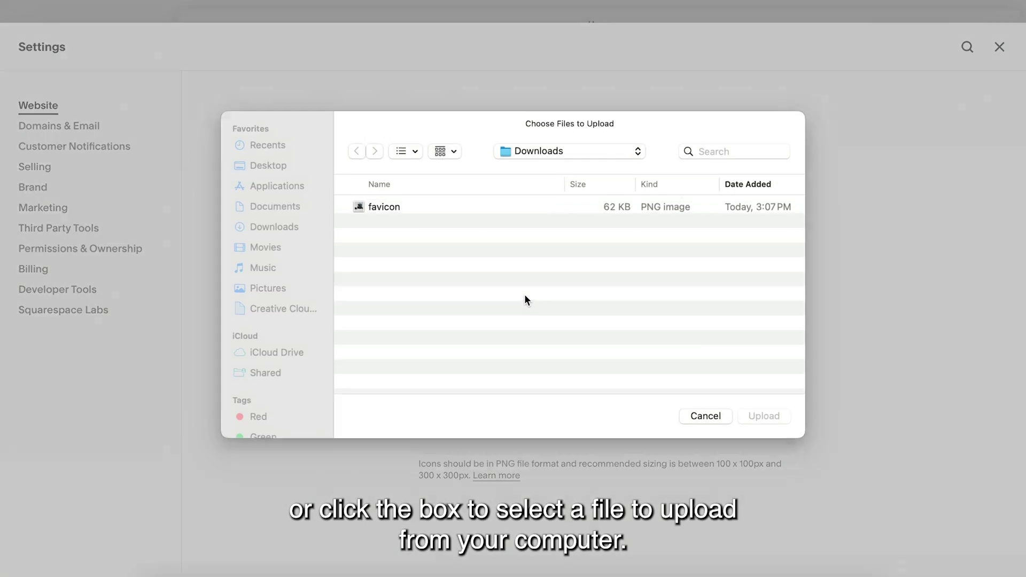
{"action": "left_click", "coordinate": [407, 208]}
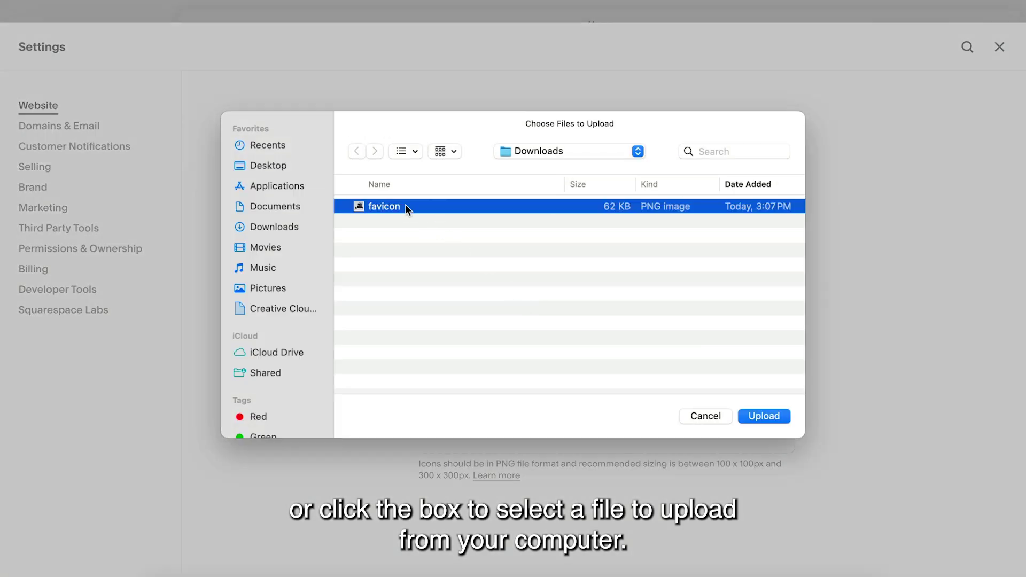
{"action": "left_click", "coordinate": [758, 421]}
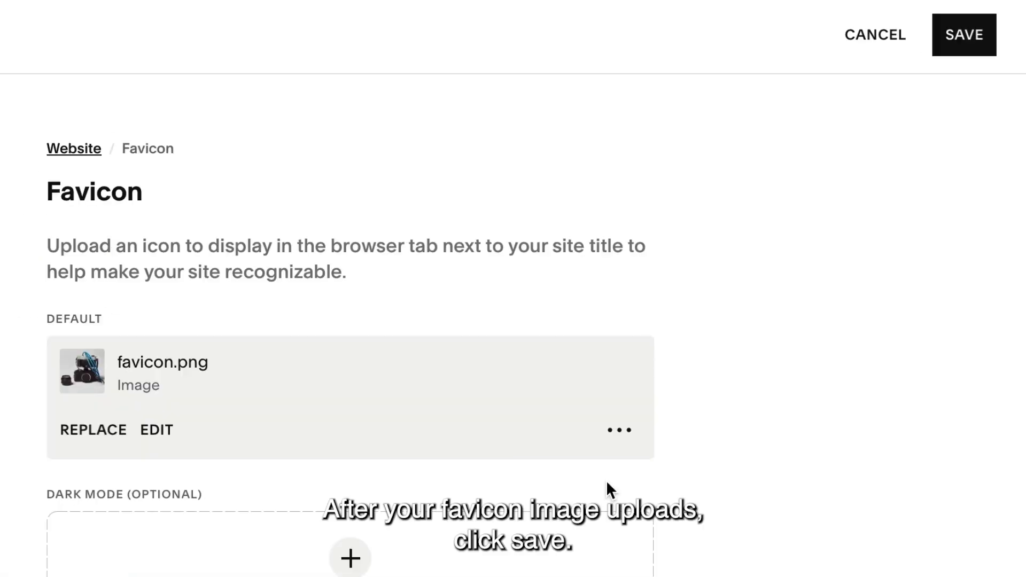
Save the Favicon page with favicon.png as the default icon.
{"action": "left_click", "coordinate": [964, 40]}
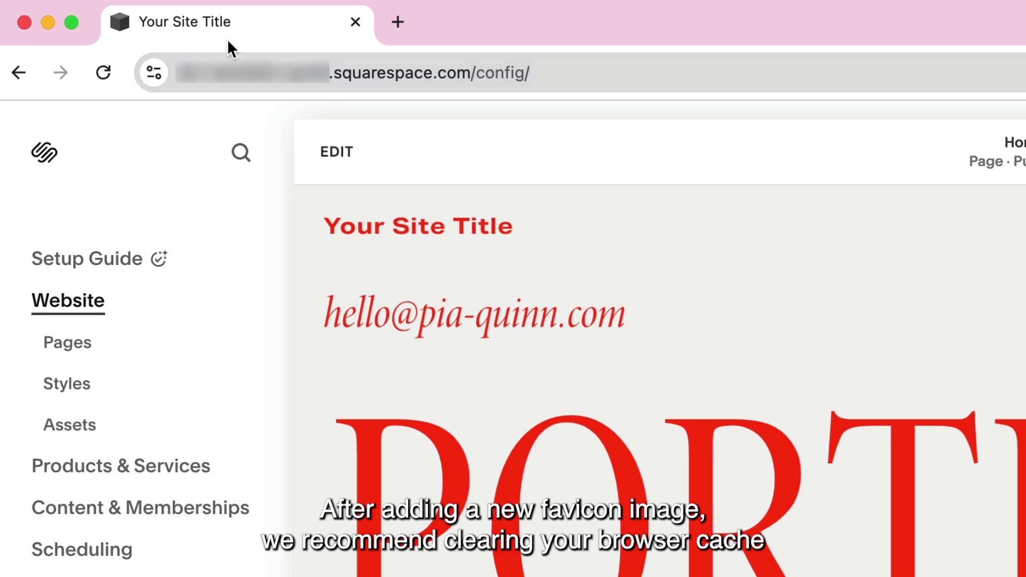
Reload the browser page so the tab displays the new favicon.
{"action": "left_click", "coordinate": [103, 72]}
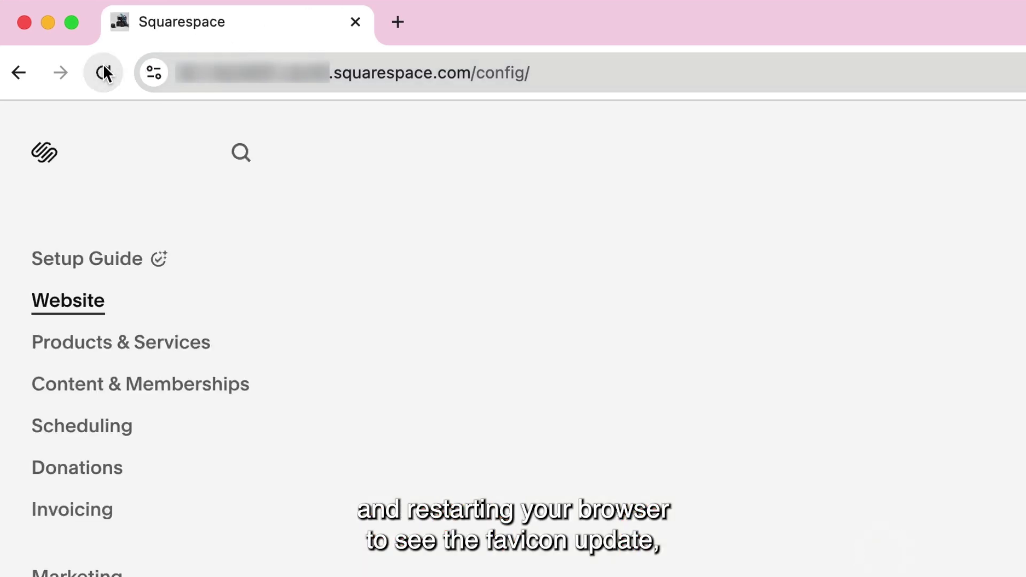